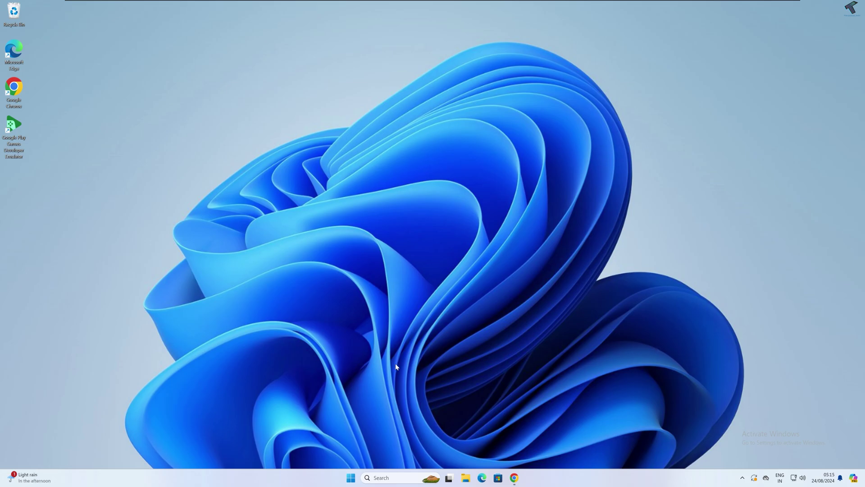
- Open System Properties' restore point settings from Start search and centre the window
{"action": "left_click", "coordinate": [350, 478]}
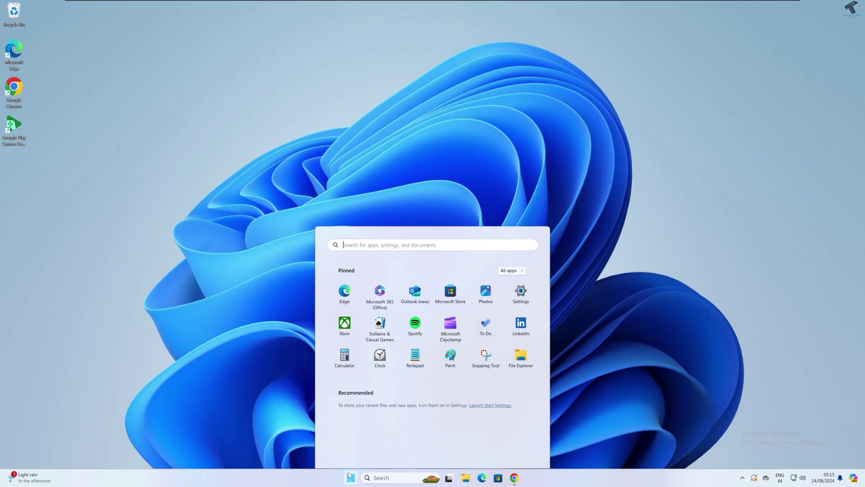
{"action": "type", "text": "c"}
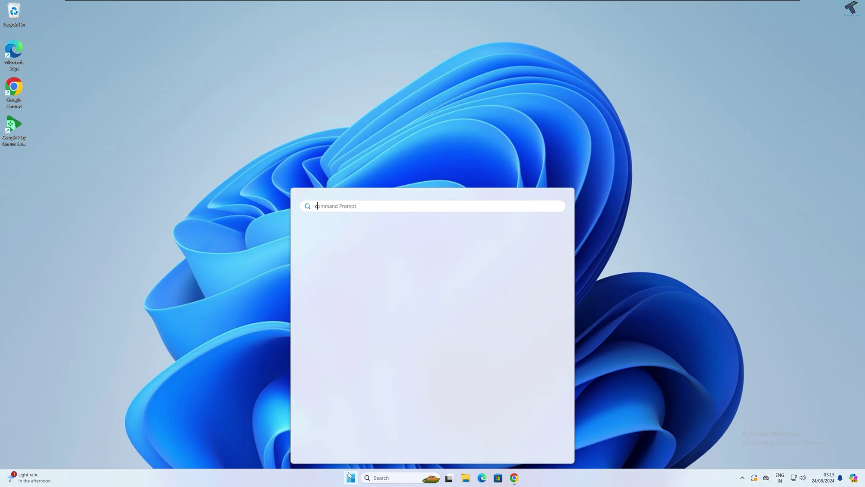
{"action": "type", "text": "reate"}
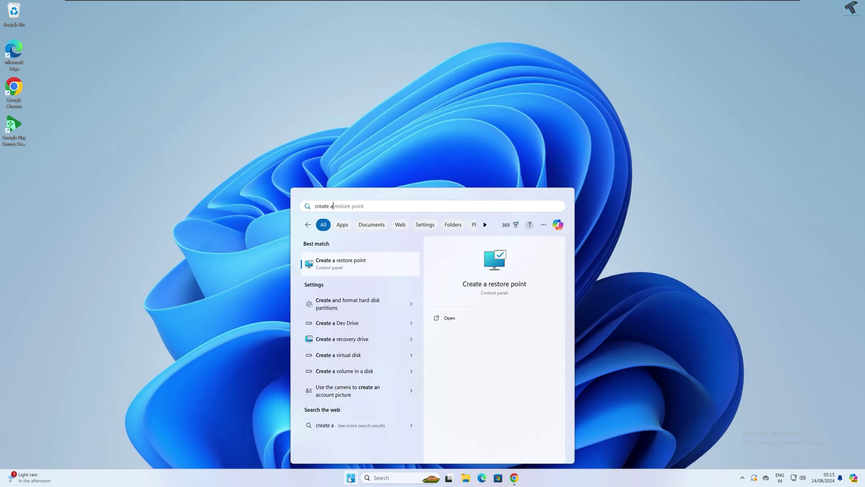
{"action": "type", "text": " a"}
{"action": "left_click", "coordinate": [342, 268]}
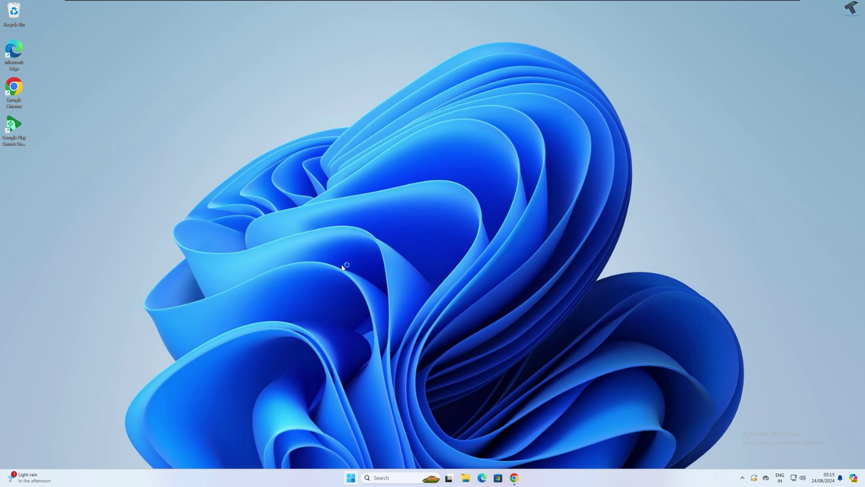
{"action": "left_click_drag", "start_coordinate": [135, 49], "coordinate": [440, 110]}
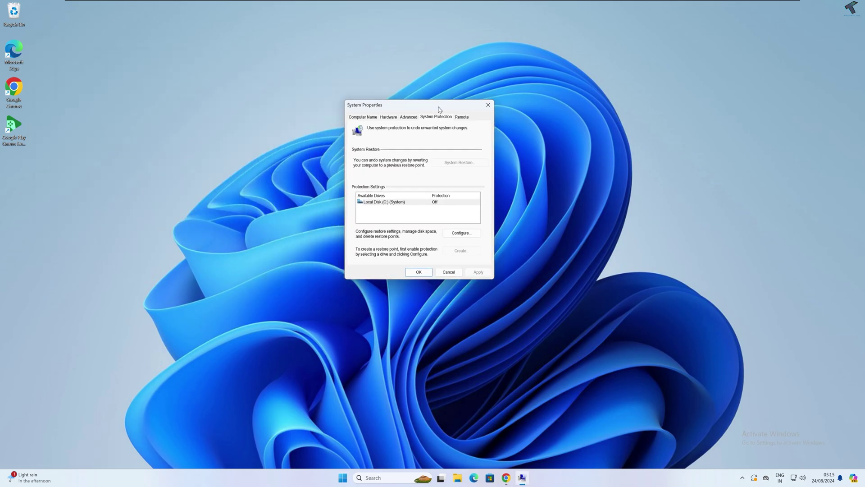
- Turn on system protection for drive C: and create a new restore point
{"action": "left_click", "coordinate": [458, 237]}
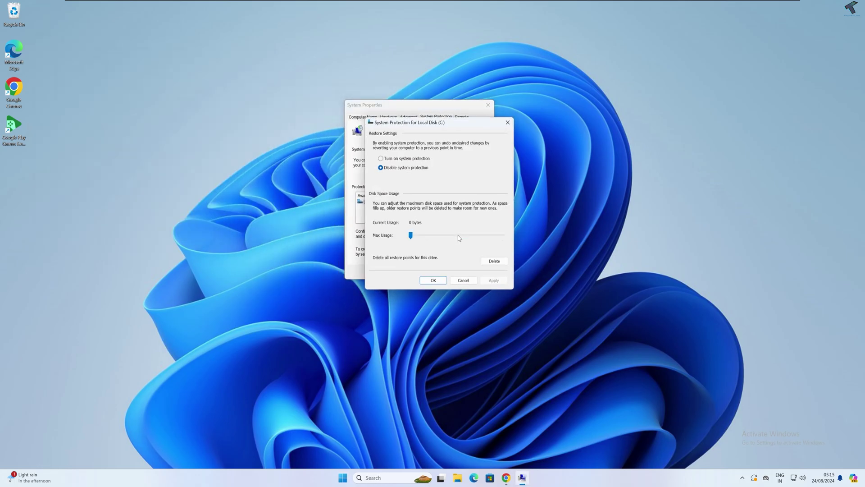
{"action": "left_click", "coordinate": [508, 122]}
{"action": "left_click", "coordinate": [470, 254]}
{"action": "type", "text": "resp"}
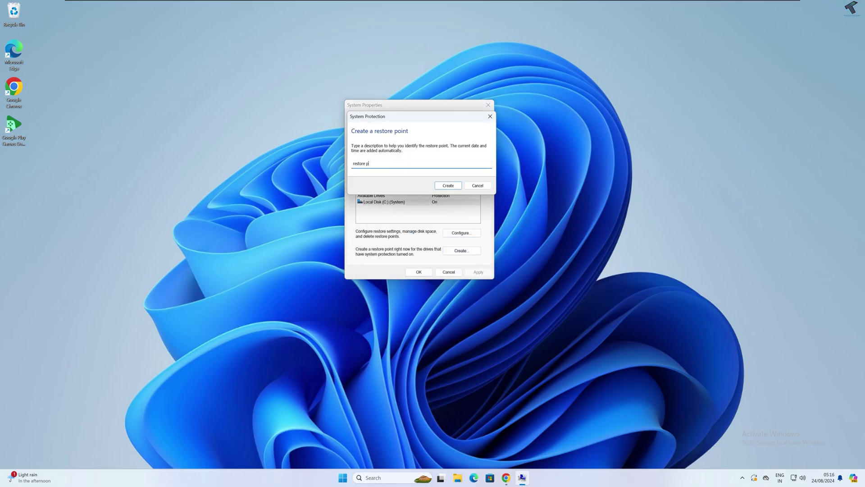
{"action": "type", "text": "oint"}
{"action": "key", "text": "Return"}
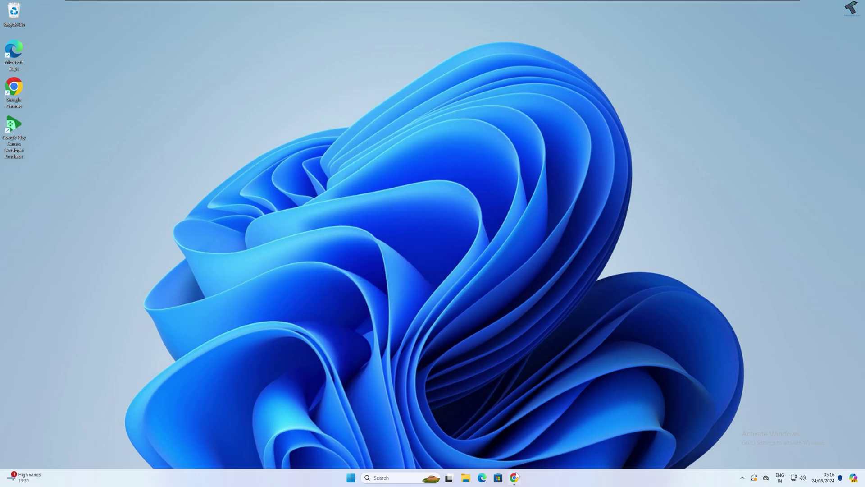
- Download the Windhawk installer from windhawk.net in Chrome and confirm it finished
{"action": "left_click", "coordinate": [515, 477]}
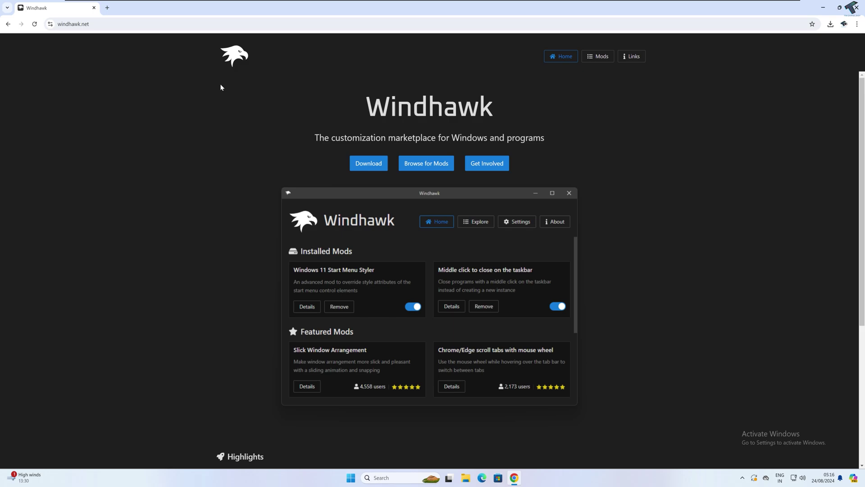
{"action": "left_click", "coordinate": [367, 167]}
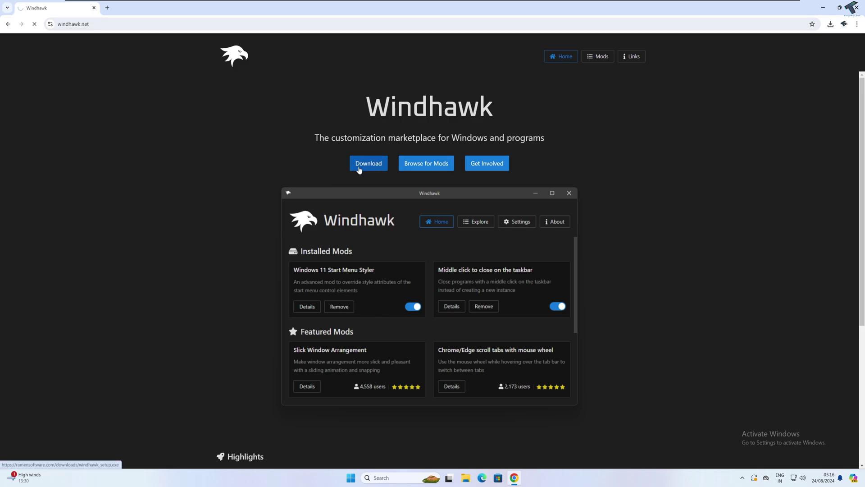
{"action": "left_click", "coordinate": [830, 25]}
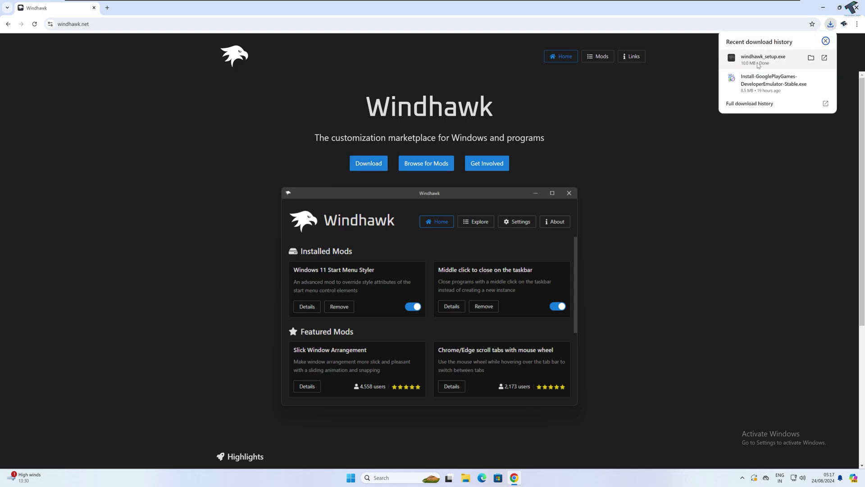
- Run windhawk_setup.exe in English as a standard installation, allowing it through UAC
{"action": "left_click", "coordinate": [828, 11]}
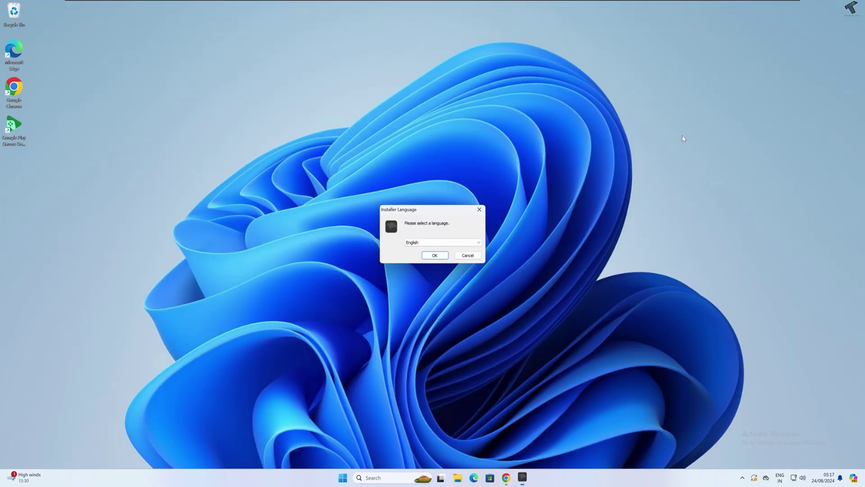
{"action": "left_click", "coordinate": [437, 251]}
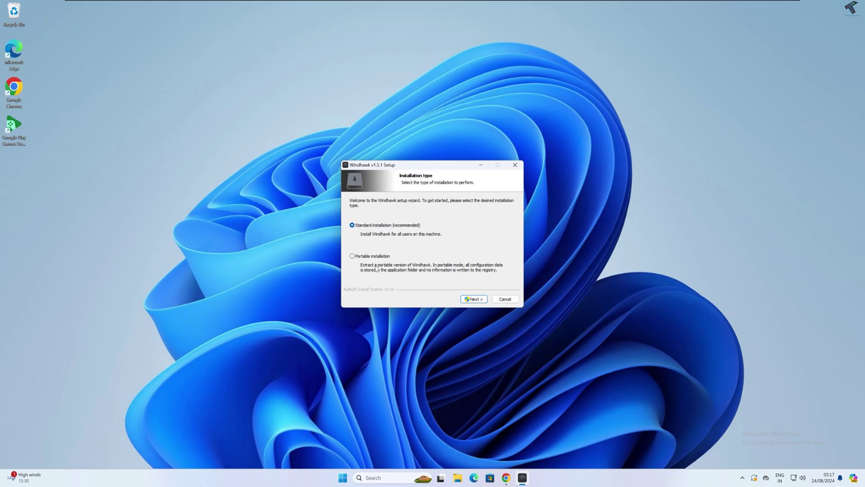
{"action": "left_click", "coordinate": [477, 299]}
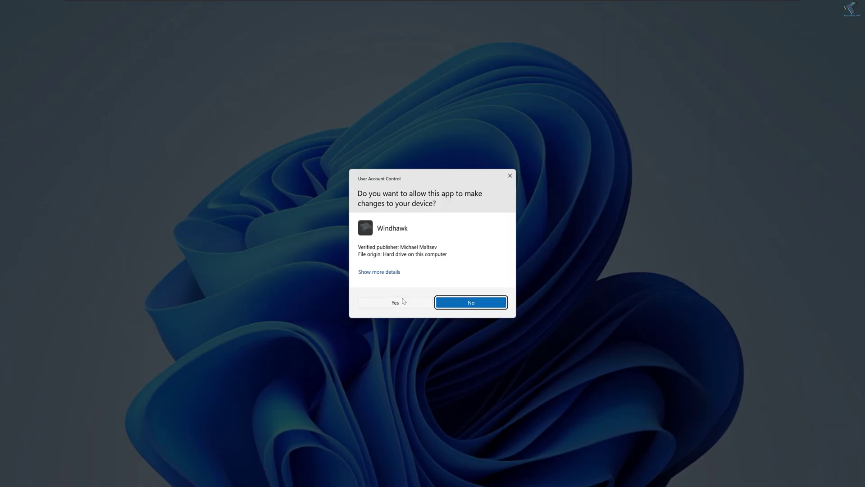
{"action": "left_click", "coordinate": [397, 302]}
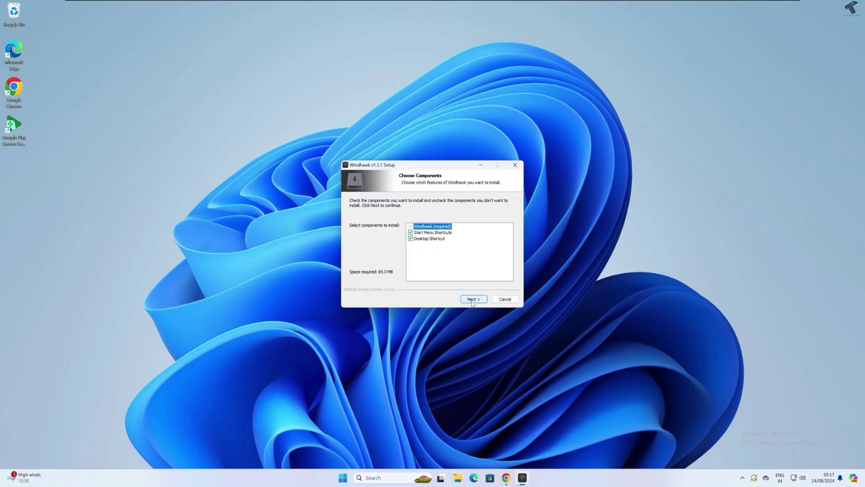
- Install Windhawk to the default location and finish setup with Run Windhawk unchecked
{"action": "left_click", "coordinate": [473, 300]}
{"action": "left_click", "coordinate": [473, 299]}
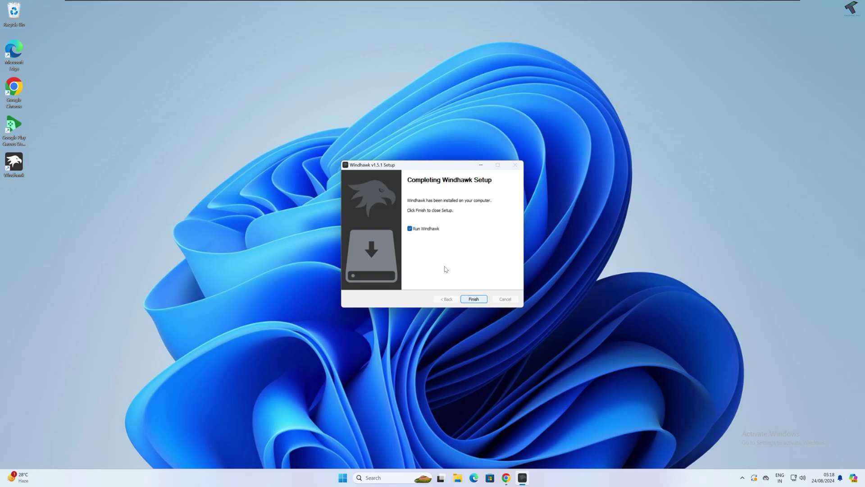
{"action": "left_click", "coordinate": [421, 229]}
{"action": "left_click", "coordinate": [473, 299]}
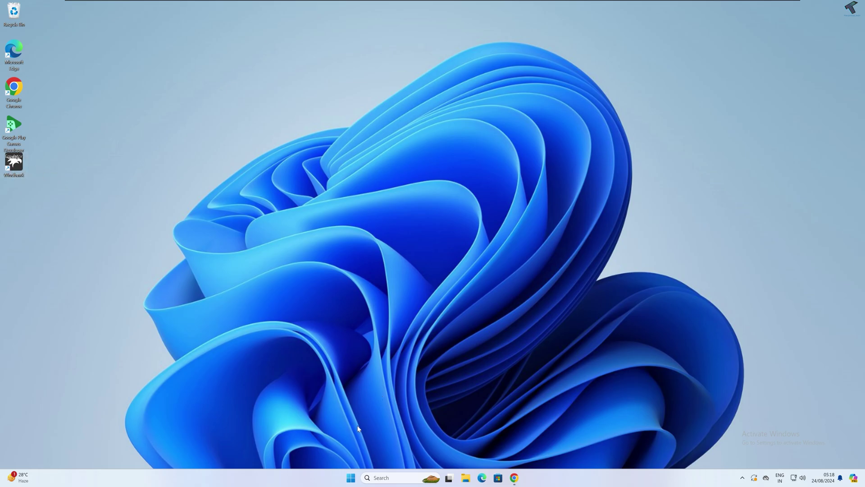
- Open and close the Start menu, then launch Windhawk from its desktop icon
{"action": "left_click", "coordinate": [351, 477]}
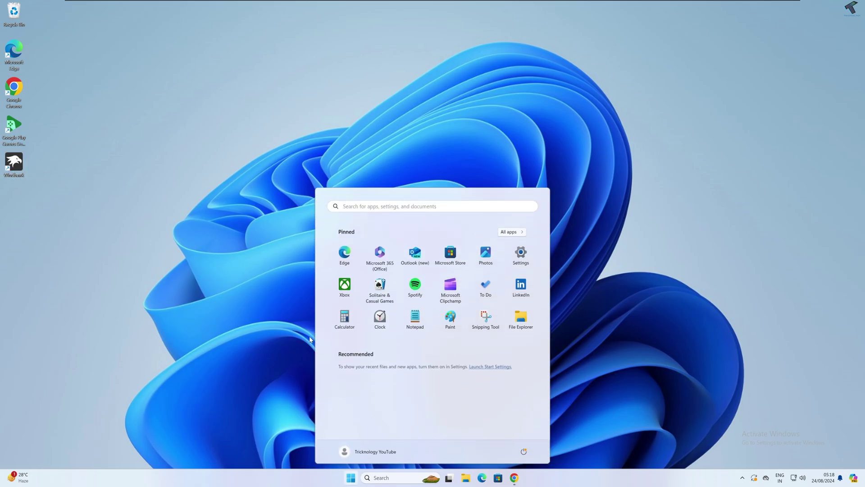
{"action": "left_click", "coordinate": [37, 177]}
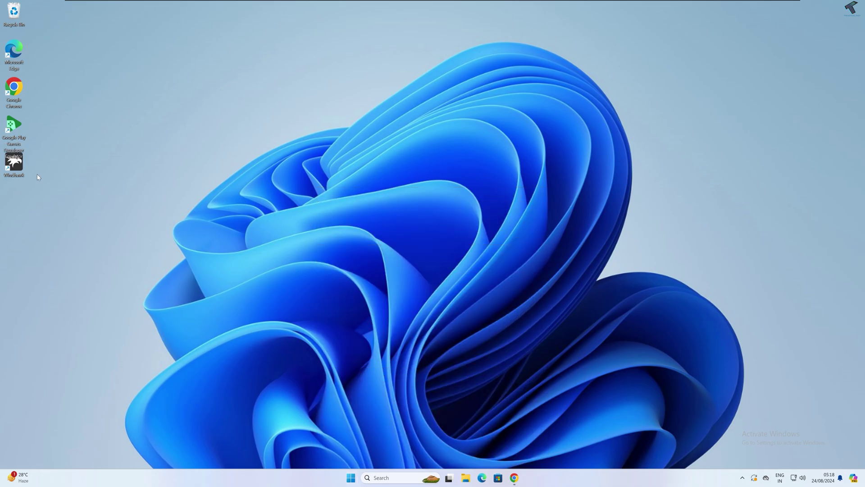
{"action": "left_click", "coordinate": [20, 171]}
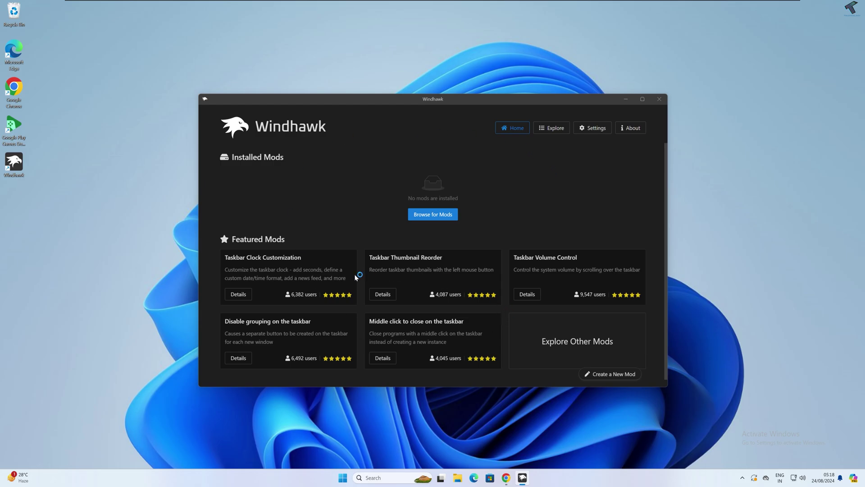
{"action": "scroll", "coordinate": [368, 280], "scroll_direction": "down", "scroll_amount": 1}
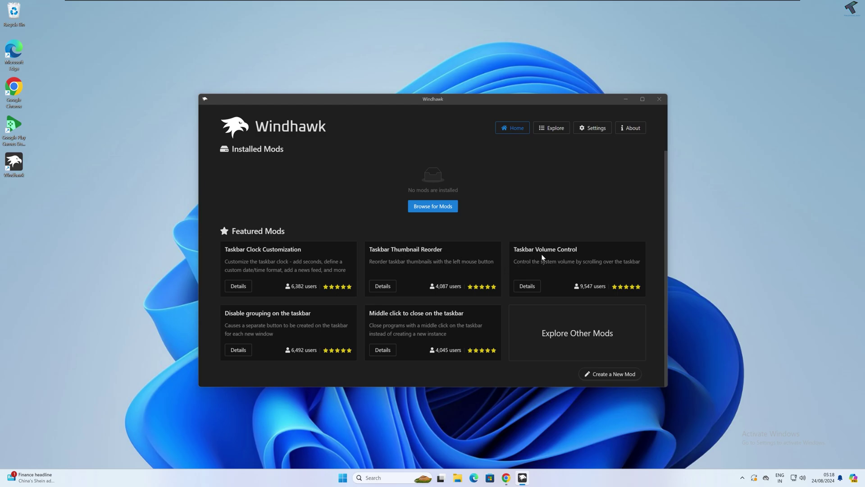
- Install Windows 11 Start Menu Styler from the mod catalogue, accepting the risk, then go back
{"action": "left_click", "coordinate": [550, 132]}
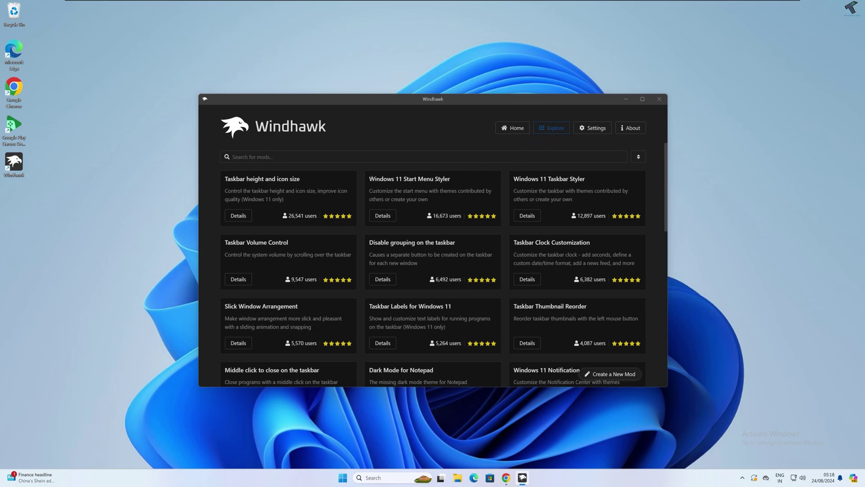
{"action": "left_click_drag", "start_coordinate": [369, 179], "coordinate": [456, 179]}
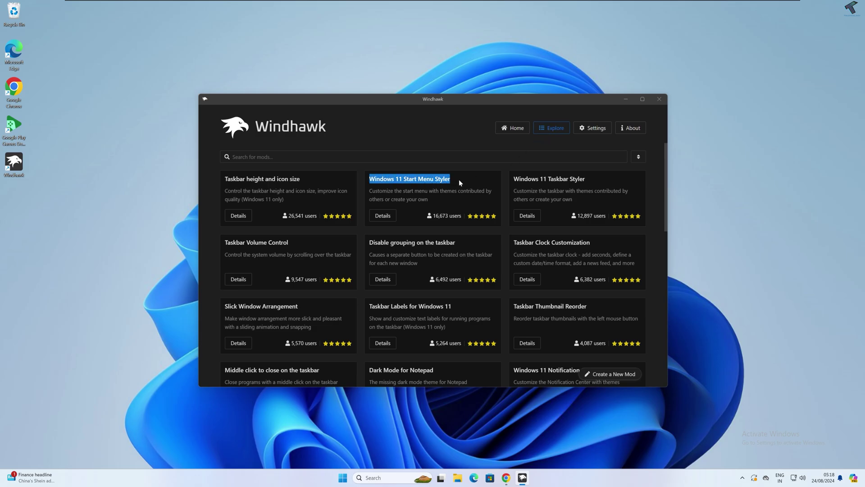
{"action": "left_click", "coordinate": [385, 218]}
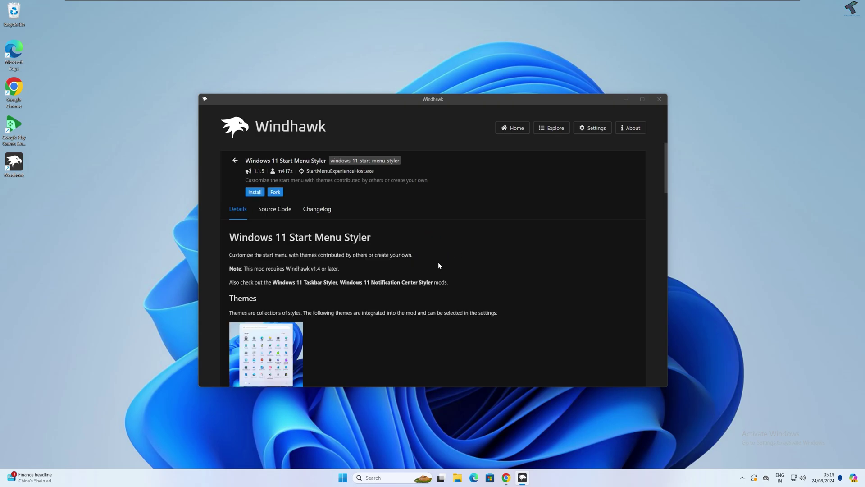
{"action": "left_click", "coordinate": [254, 192]}
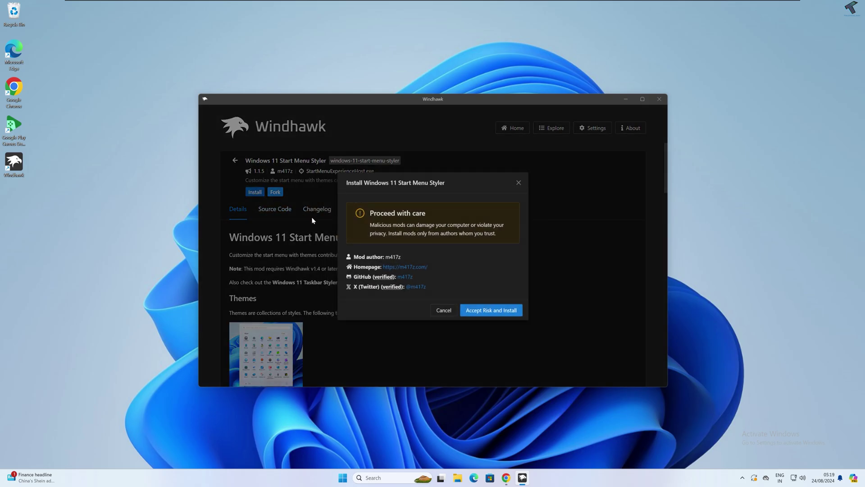
{"action": "left_click", "coordinate": [490, 312]}
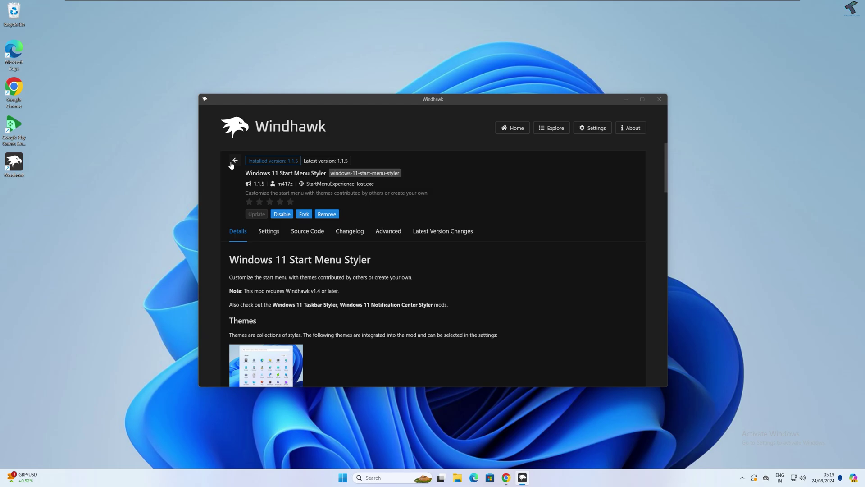
{"action": "left_click", "coordinate": [234, 162]}
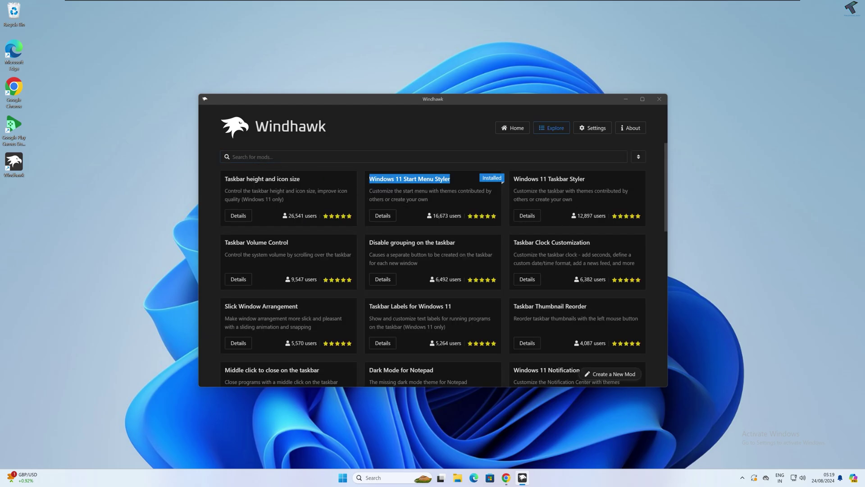
- Install Windows 11 Taskbar Styler from its details page, accepting the risk
{"action": "left_click_drag", "start_coordinate": [548, 178], "coordinate": [586, 182]}
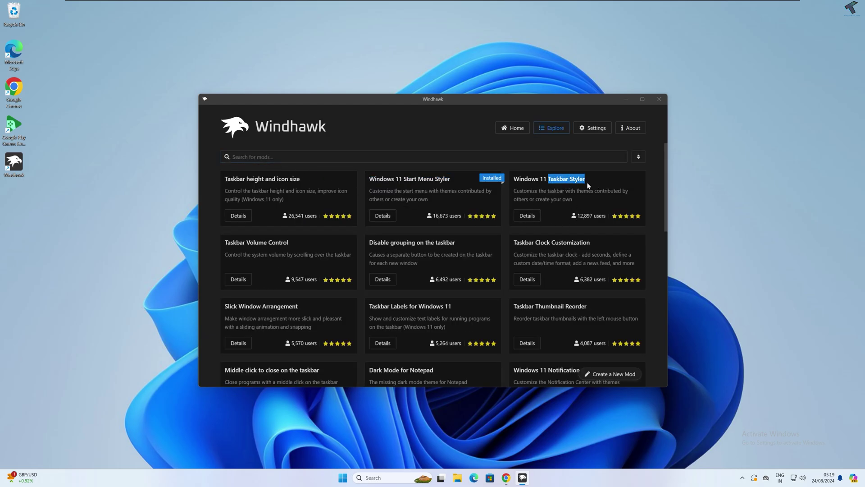
{"action": "left_click", "coordinate": [528, 215]}
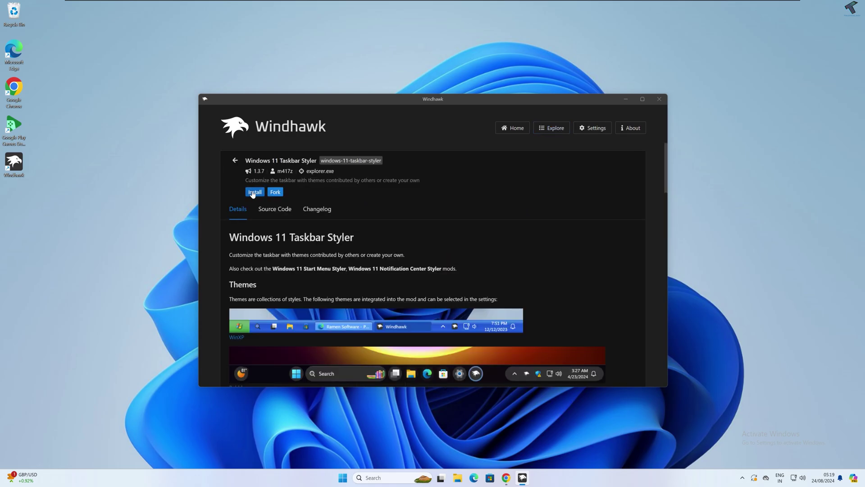
{"action": "left_click", "coordinate": [254, 192]}
{"action": "left_click", "coordinate": [493, 311]}
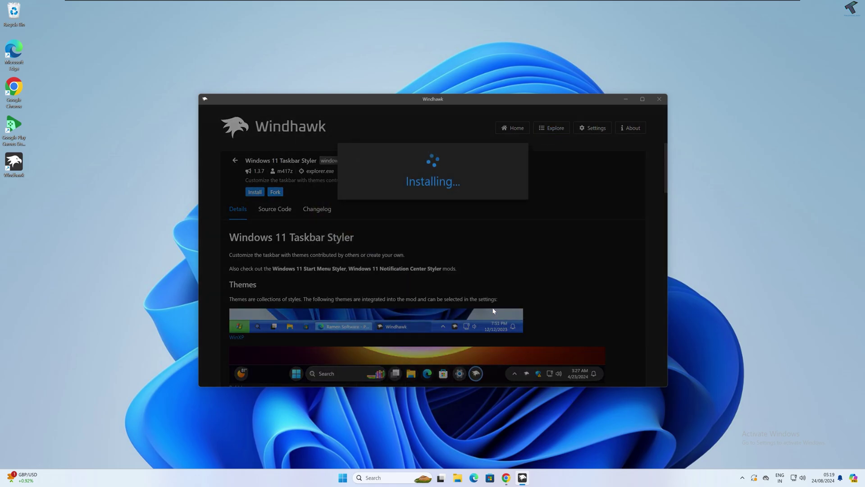
- View the home page listing Start Menu Styler and Taskbar Styler as installed mods
{"action": "left_click", "coordinate": [508, 128]}
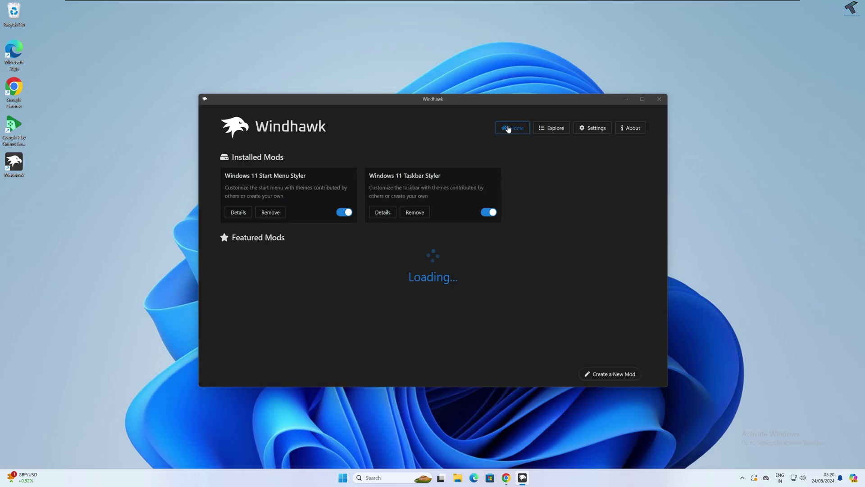
{"action": "left_click_drag", "start_coordinate": [232, 156], "coordinate": [299, 157]}
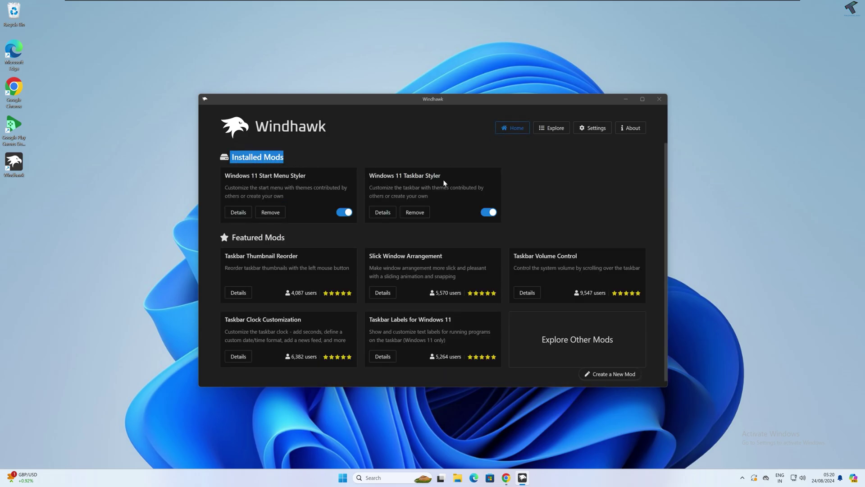
{"action": "left_click_drag", "start_coordinate": [258, 175], "coordinate": [312, 176]}
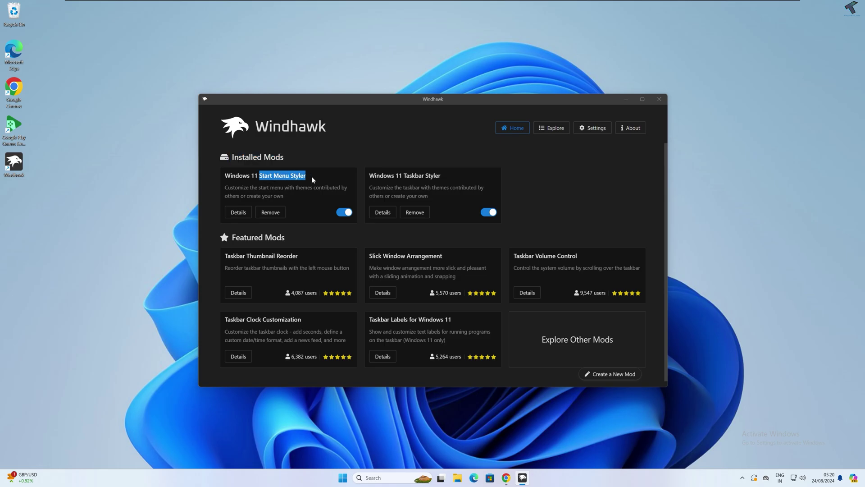
- Check the current Start menu, then open Start Menu Styler's SideBySide2 theme link
{"action": "left_click", "coordinate": [342, 476]}
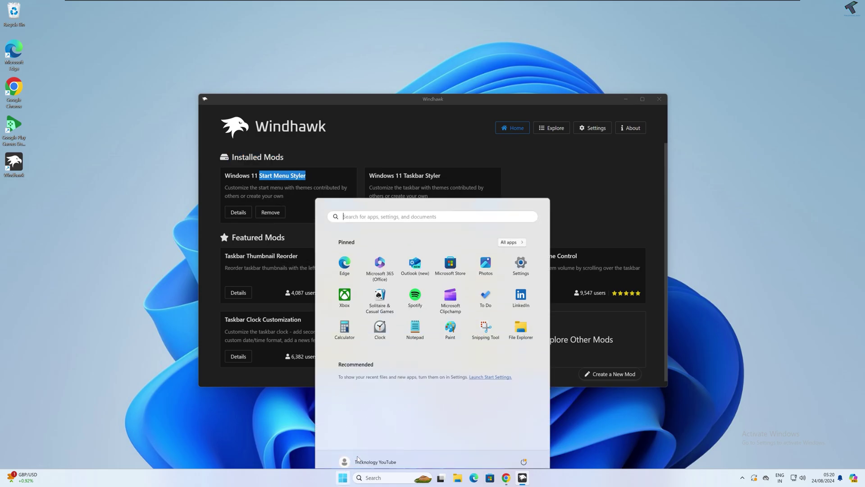
{"action": "left_click", "coordinate": [309, 168]}
{"action": "left_click", "coordinate": [239, 213]}
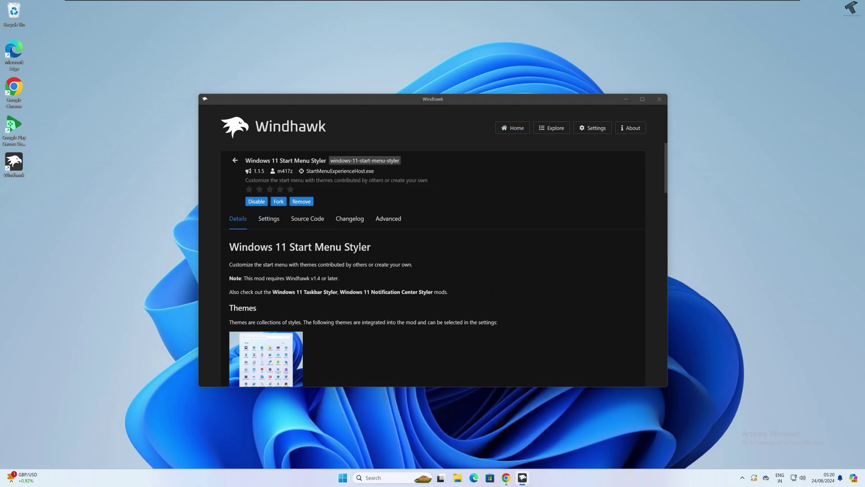
{"action": "scroll", "coordinate": [355, 250], "scroll_direction": "down", "scroll_amount": 2}
{"action": "scroll", "coordinate": [356, 251], "scroll_direction": "down", "scroll_amount": 5}
{"action": "scroll", "coordinate": [356, 253], "scroll_direction": "down", "scroll_amount": 3}
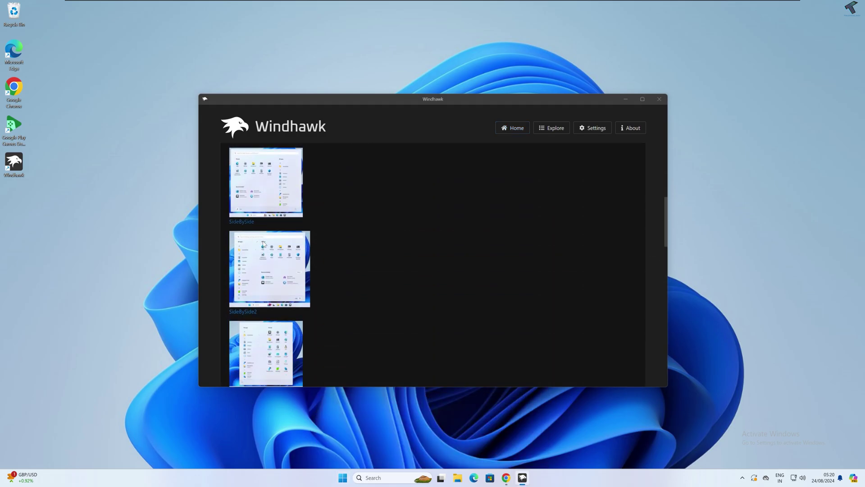
{"action": "scroll", "coordinate": [270, 315], "scroll_direction": "down", "scroll_amount": 3}
{"action": "scroll", "coordinate": [292, 274], "scroll_direction": "down", "scroll_amount": 1}
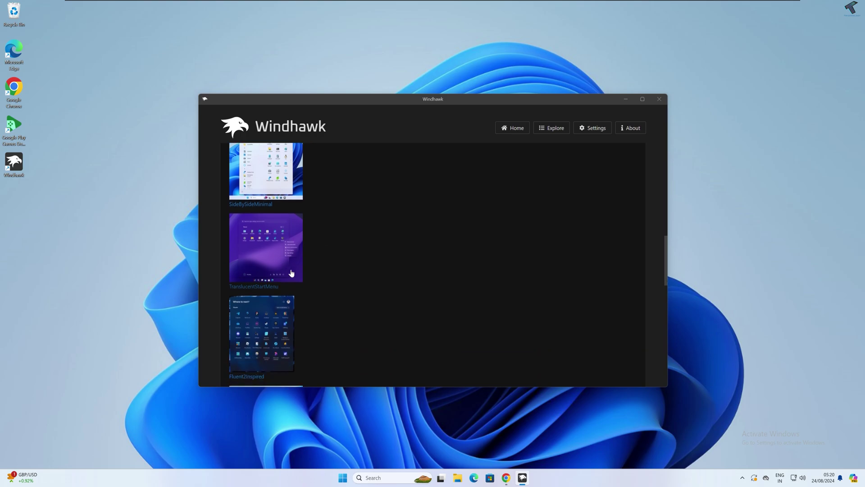
{"action": "scroll", "coordinate": [284, 267], "scroll_direction": "up", "scroll_amount": 2}
{"action": "scroll", "coordinate": [264, 251], "scroll_direction": "up", "scroll_amount": 2}
{"action": "scroll", "coordinate": [235, 225], "scroll_direction": "down", "scroll_amount": 1}
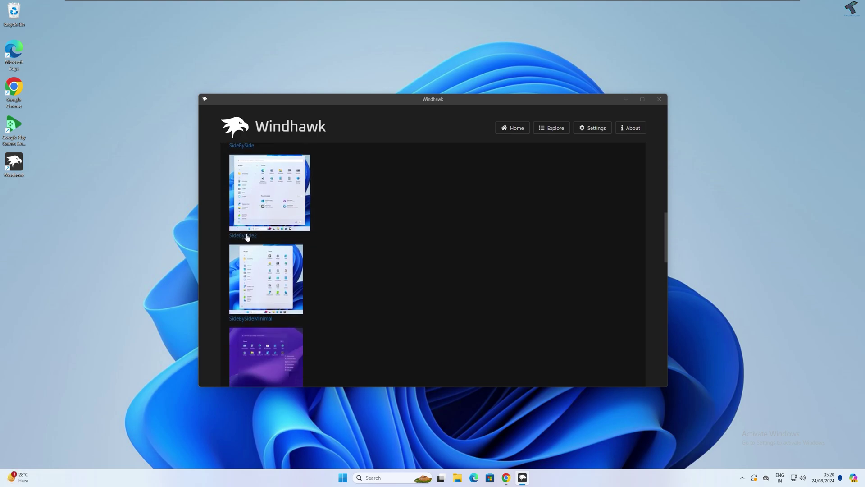
{"action": "left_click", "coordinate": [247, 236]}
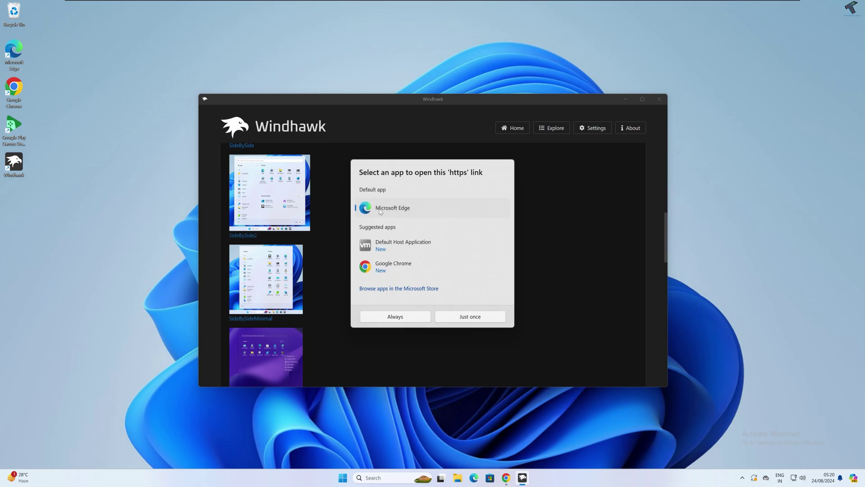
- Open the theme link in Microsoft Edge just once and expand SideBySide2's 'Content to import'
{"action": "left_click", "coordinate": [476, 317]}
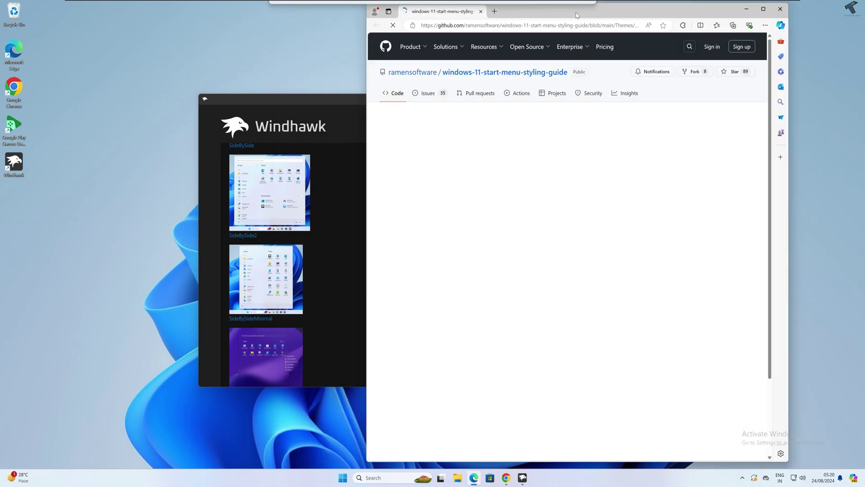
{"action": "scroll", "coordinate": [608, 188], "scroll_direction": "down", "scroll_amount": 1}
{"action": "scroll", "coordinate": [605, 187], "scroll_direction": "down", "scroll_amount": 2}
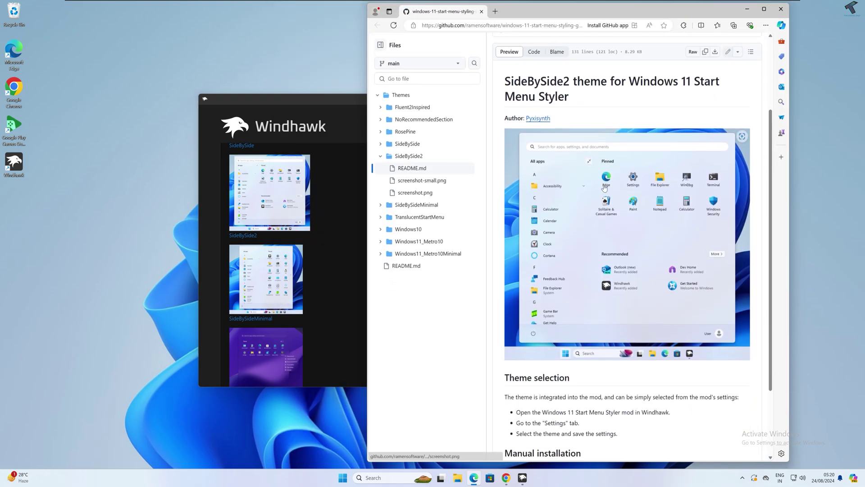
{"action": "scroll", "coordinate": [605, 189], "scroll_direction": "down", "scroll_amount": 2}
{"action": "scroll", "coordinate": [605, 188], "scroll_direction": "down", "scroll_amount": 1}
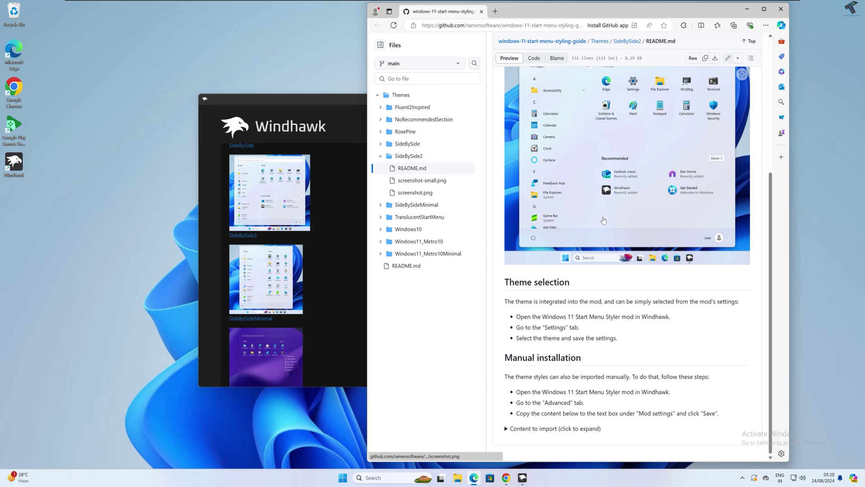
{"action": "left_click", "coordinate": [539, 431]}
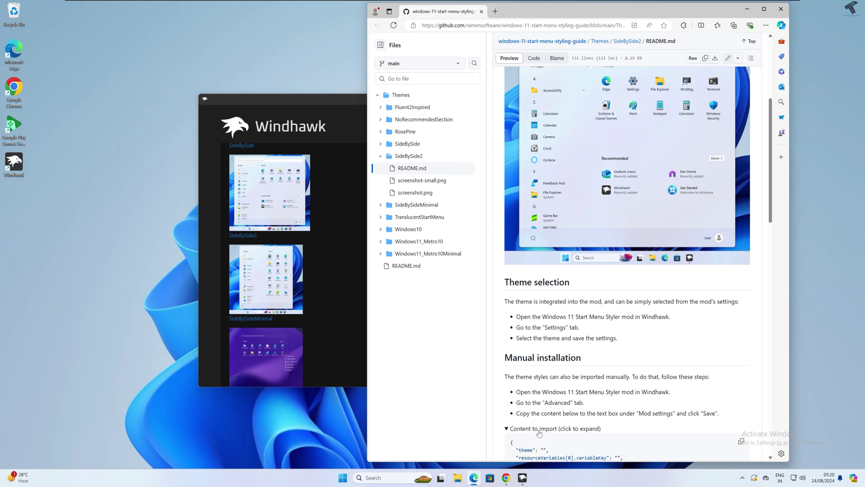
{"action": "scroll", "coordinate": [539, 433], "scroll_direction": "down", "scroll_amount": 3}
{"action": "scroll", "coordinate": [608, 338], "scroll_direction": "down", "scroll_amount": 2}
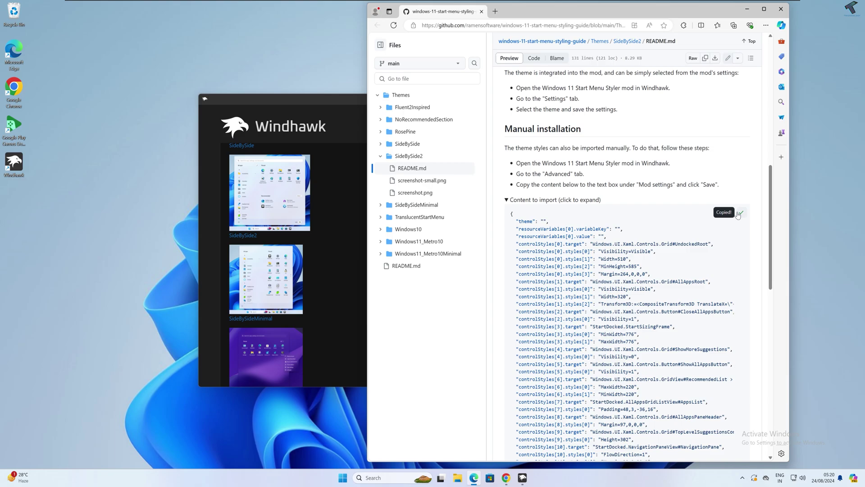
{"action": "scroll", "coordinate": [714, 283], "scroll_direction": "down", "scroll_amount": 3}
{"action": "scroll", "coordinate": [715, 283], "scroll_direction": "down", "scroll_amount": 1}
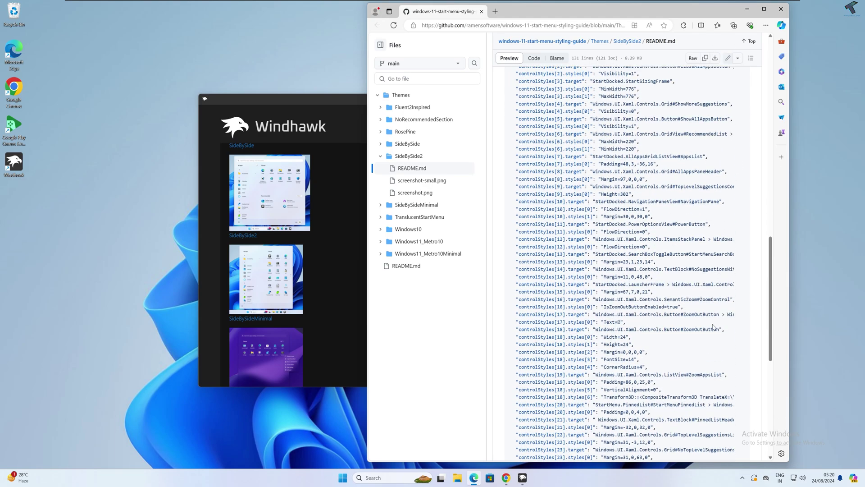
{"action": "scroll", "coordinate": [715, 283], "scroll_direction": "down", "scroll_amount": 1}
{"action": "scroll", "coordinate": [714, 283], "scroll_direction": "down", "scroll_amount": 2}
- Bring Windhawk forward and show Start Menu Styler's Advanced settings
{"action": "left_click", "coordinate": [347, 220]}
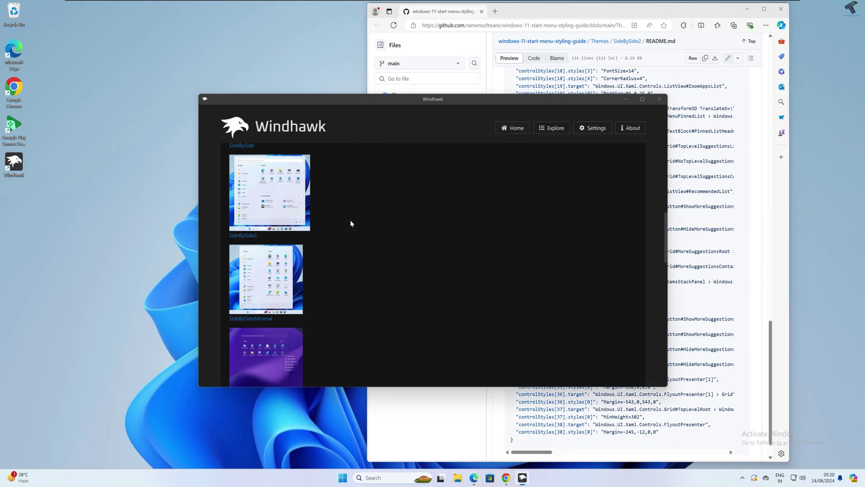
{"action": "scroll", "coordinate": [350, 220], "scroll_direction": "up", "scroll_amount": 3}
{"action": "scroll", "coordinate": [362, 276], "scroll_direction": "up", "scroll_amount": 3}
{"action": "scroll", "coordinate": [339, 216], "scroll_direction": "up", "scroll_amount": 3}
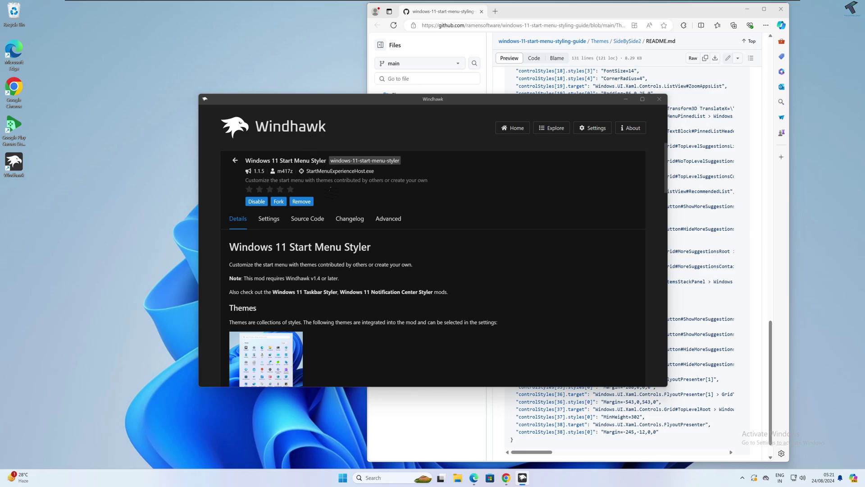
{"action": "left_click", "coordinate": [387, 220]}
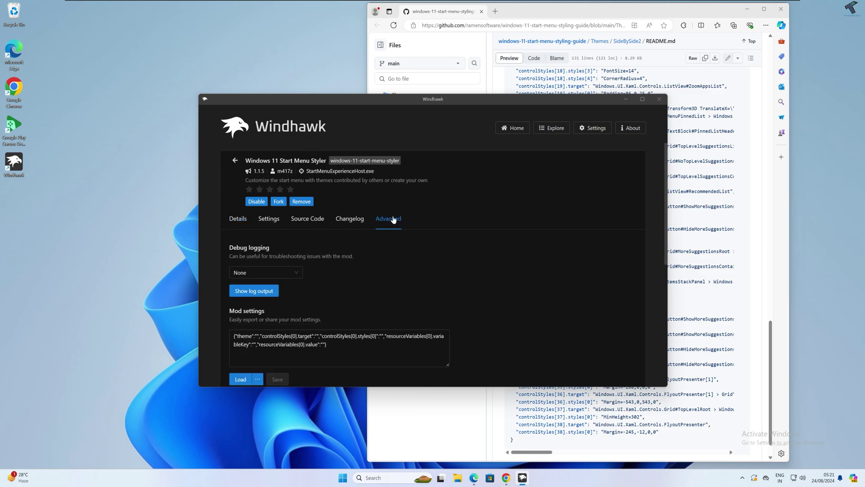
{"action": "scroll", "coordinate": [393, 247], "scroll_direction": "down", "scroll_amount": 2}
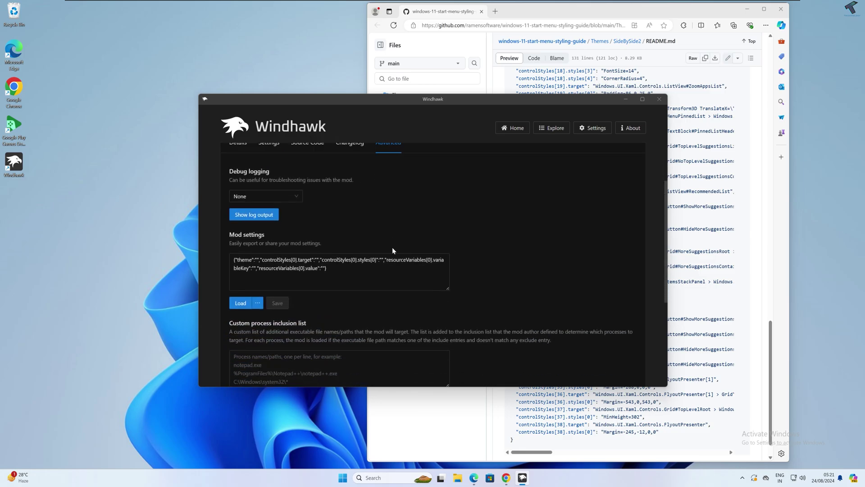
{"action": "left_click_drag", "start_coordinate": [231, 236], "coordinate": [279, 237]}
{"action": "left_click", "coordinate": [336, 273]}
- Replace the existing mod settings JSON with the SideBySide2 theme and save
{"action": "left_click_drag", "start_coordinate": [244, 258], "coordinate": [223, 253]}
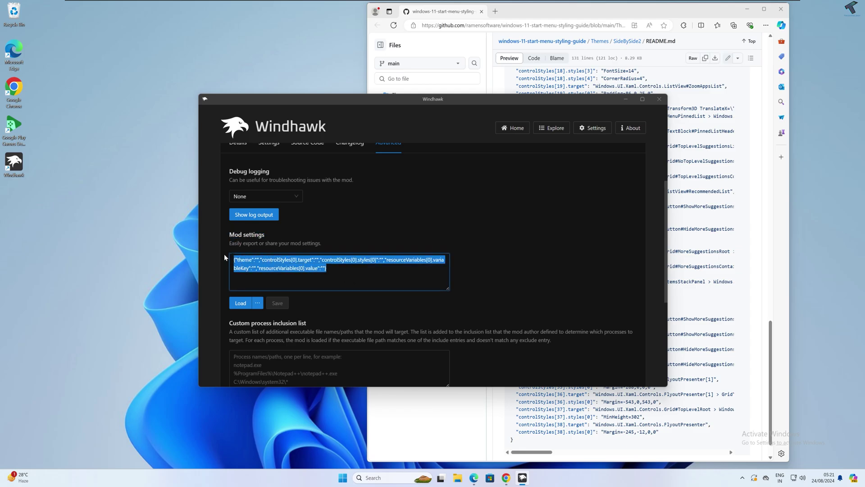
{"action": "key", "text": "Delete"}
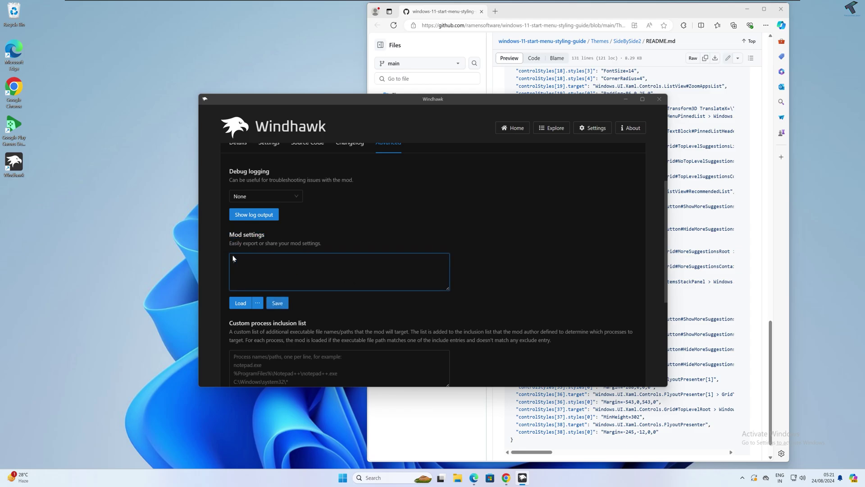
{"action": "right_click", "coordinate": [266, 261]}
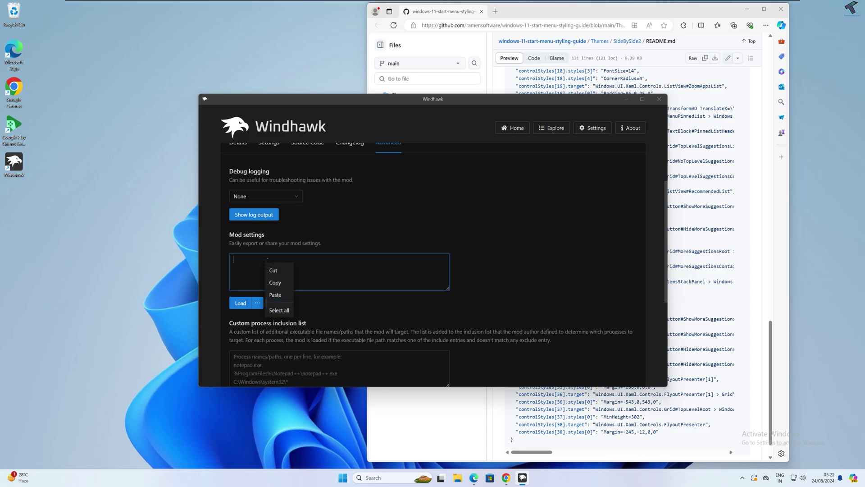
{"action": "left_click", "coordinate": [274, 293]}
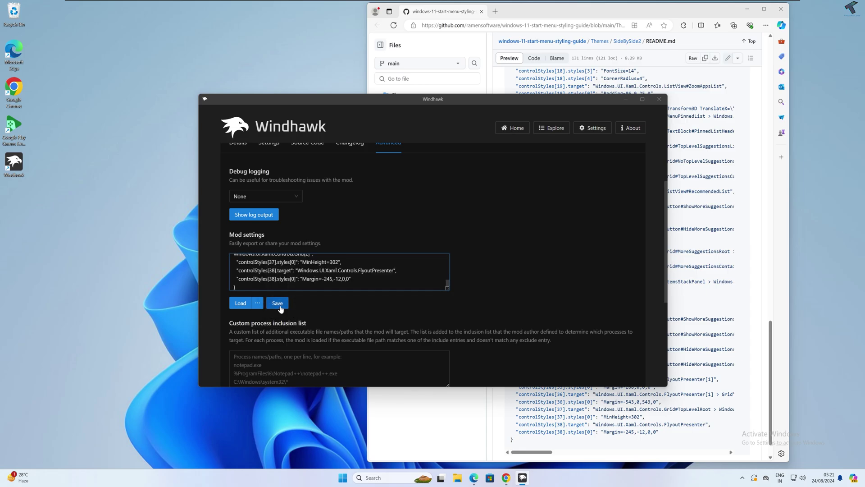
{"action": "left_click", "coordinate": [279, 306]}
- Preview the SideBySide2-styled Start menu, then go back to Windhawk's installed mods
{"action": "left_click", "coordinate": [344, 477]}
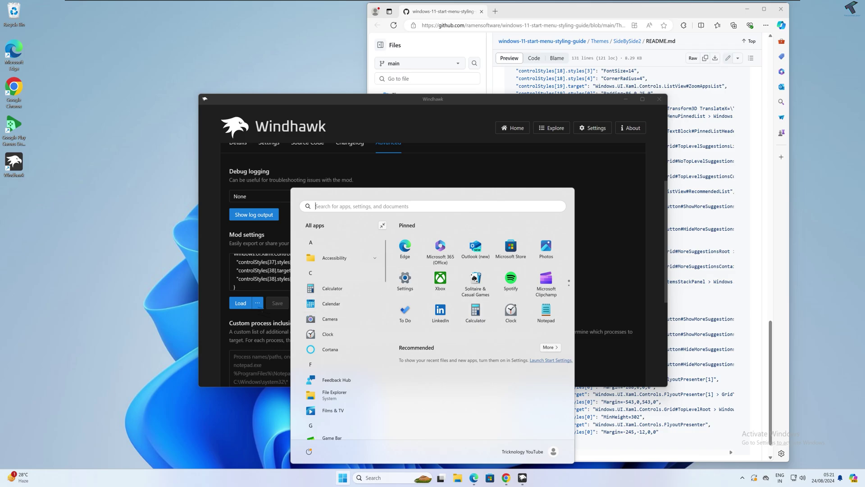
{"action": "left_click", "coordinate": [369, 155]}
{"action": "scroll", "coordinate": [369, 156], "scroll_direction": "up", "scroll_amount": 3}
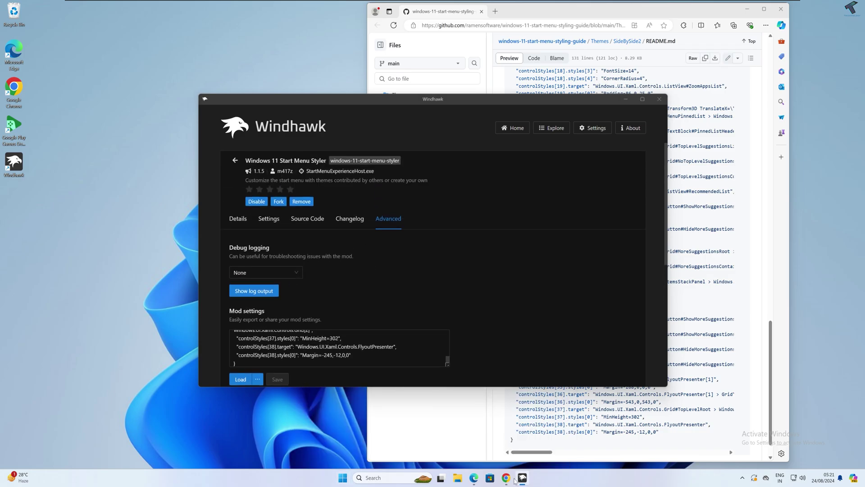
{"action": "left_click", "coordinate": [231, 161]}
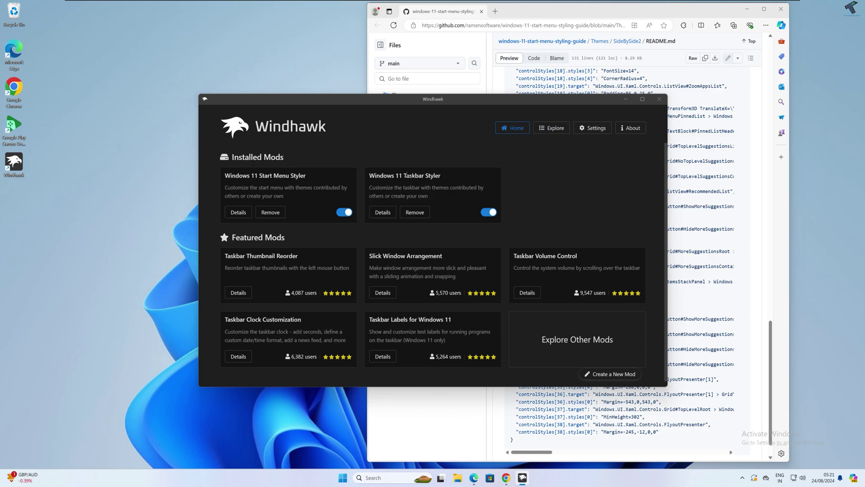
{"action": "left_click_drag", "start_coordinate": [369, 174], "coordinate": [443, 176]}
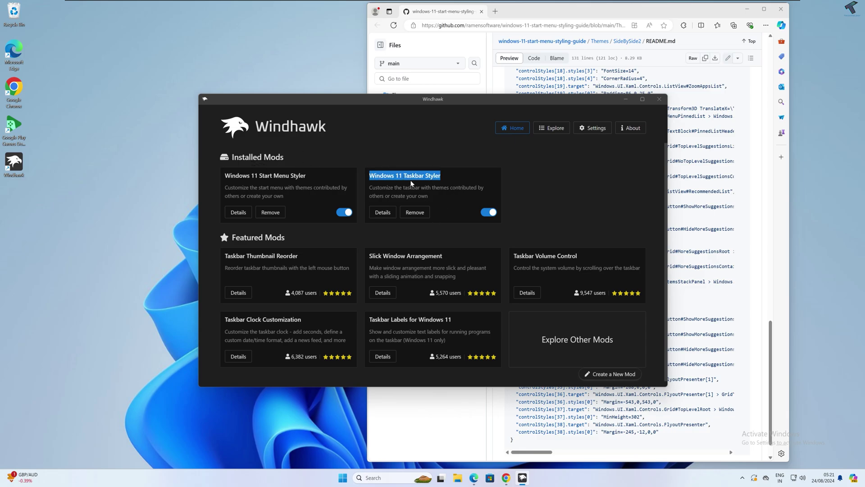
- Copy the Bubbles theme's import JSON from the Taskbar Styler guide page on GitHub
{"action": "left_click", "coordinate": [380, 214]}
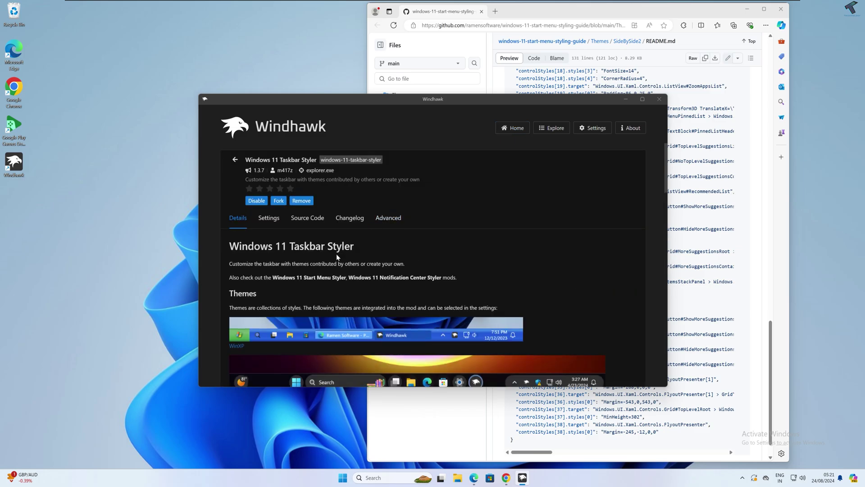
{"action": "scroll", "coordinate": [336, 253], "scroll_direction": "down", "scroll_amount": 3}
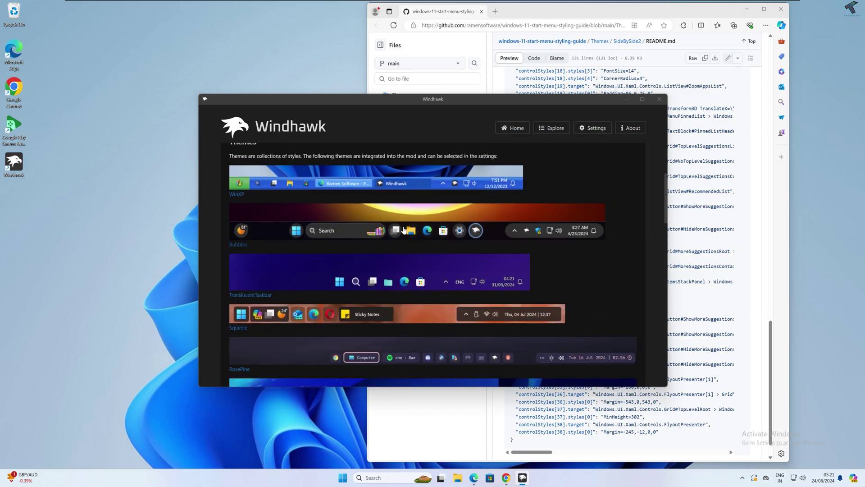
{"action": "left_click", "coordinate": [238, 247]}
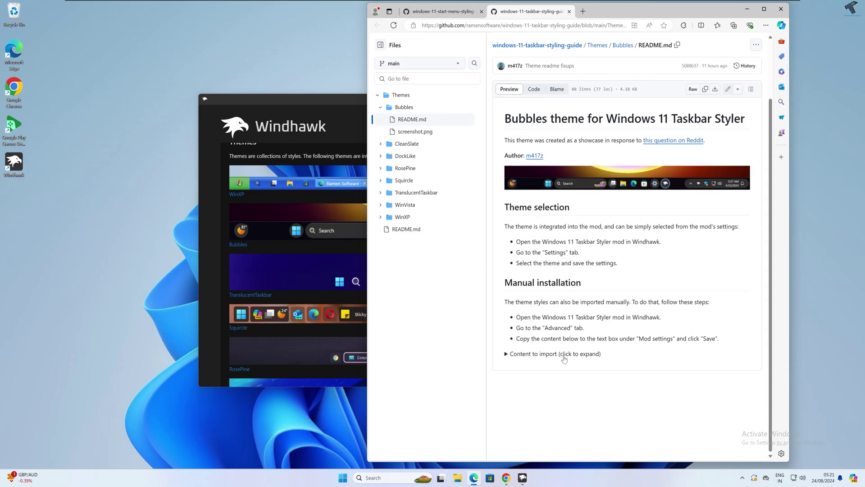
{"action": "left_click", "coordinate": [565, 354]}
{"action": "scroll", "coordinate": [666, 384], "scroll_direction": "down", "scroll_amount": 3}
{"action": "left_click", "coordinate": [738, 215]}
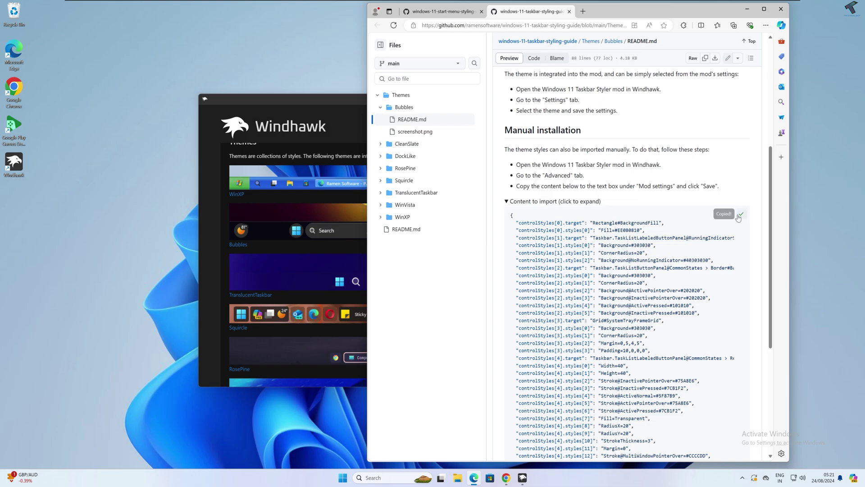
- Replace the Taskbar Styler's advanced mod settings with the Bubbles JSON and save
{"action": "left_click", "coordinate": [320, 146]}
{"action": "scroll", "coordinate": [405, 276], "scroll_direction": "up", "scroll_amount": 2}
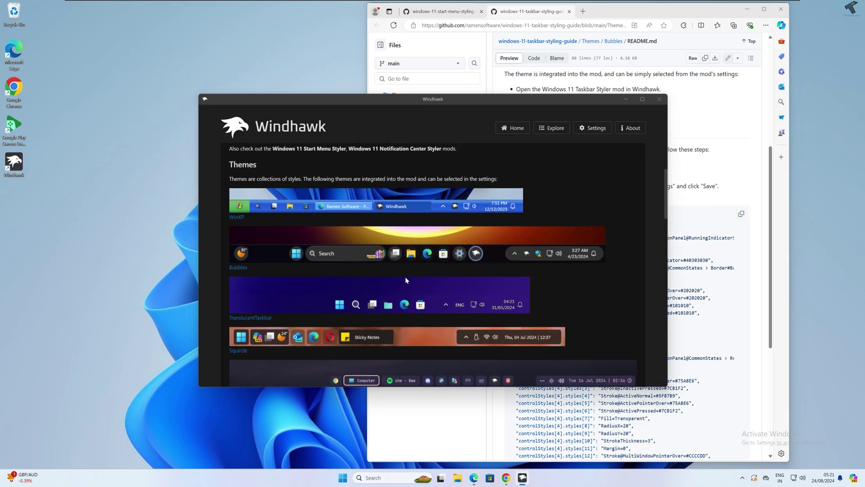
{"action": "scroll", "coordinate": [404, 276], "scroll_direction": "up", "scroll_amount": 3}
{"action": "left_click", "coordinate": [390, 227]}
{"action": "scroll", "coordinate": [391, 228], "scroll_direction": "down", "scroll_amount": 2}
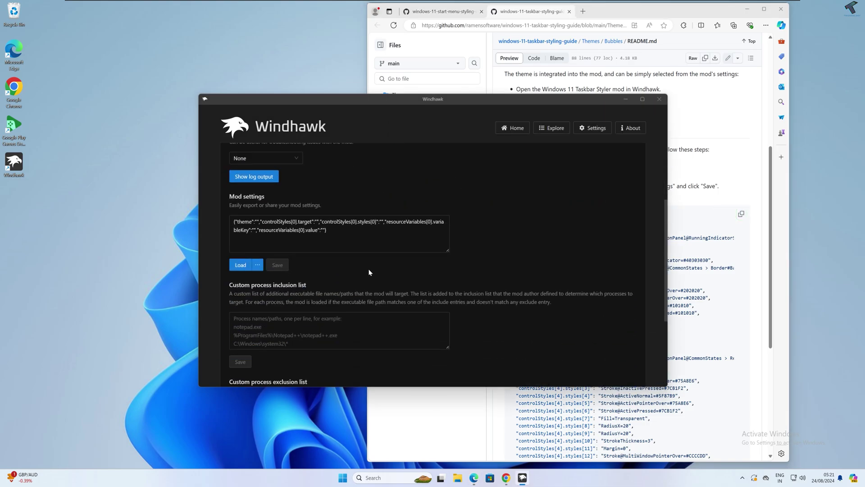
{"action": "left_click_drag", "start_coordinate": [327, 229], "coordinate": [215, 219]}
{"action": "key", "text": "BackSpace"}
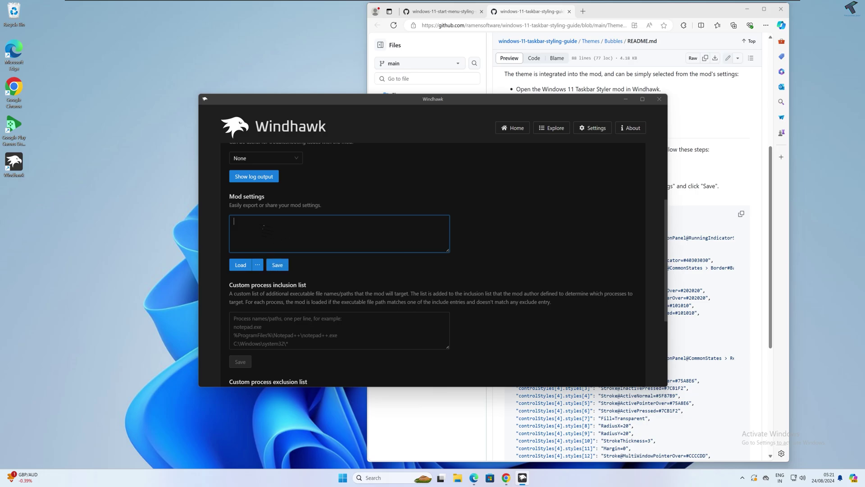
{"action": "right_click", "coordinate": [300, 223]}
{"action": "left_click", "coordinate": [313, 257]}
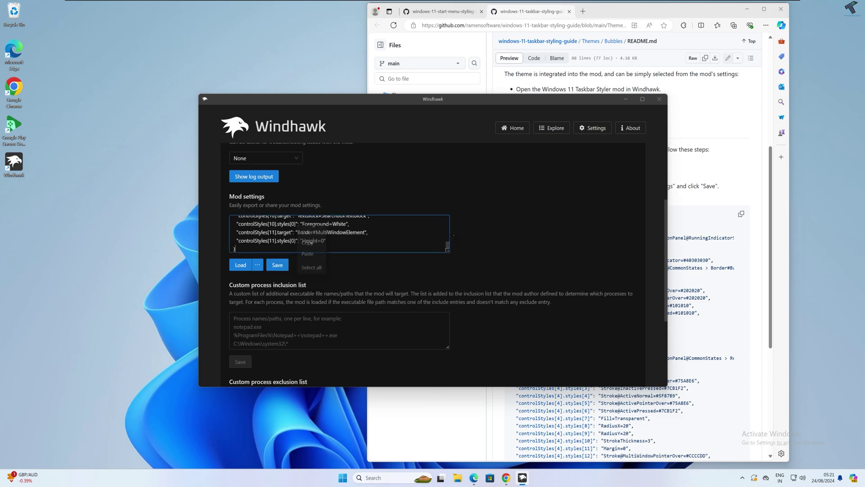
{"action": "left_click", "coordinate": [284, 268]}
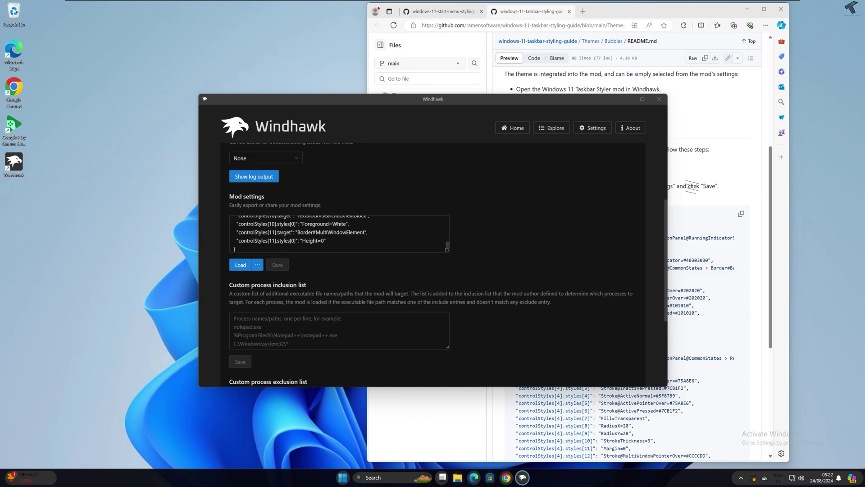
- Exit Windhawk from its tray icon, confirming the exit and the UAC prompt
{"action": "left_click", "coordinate": [741, 478]}
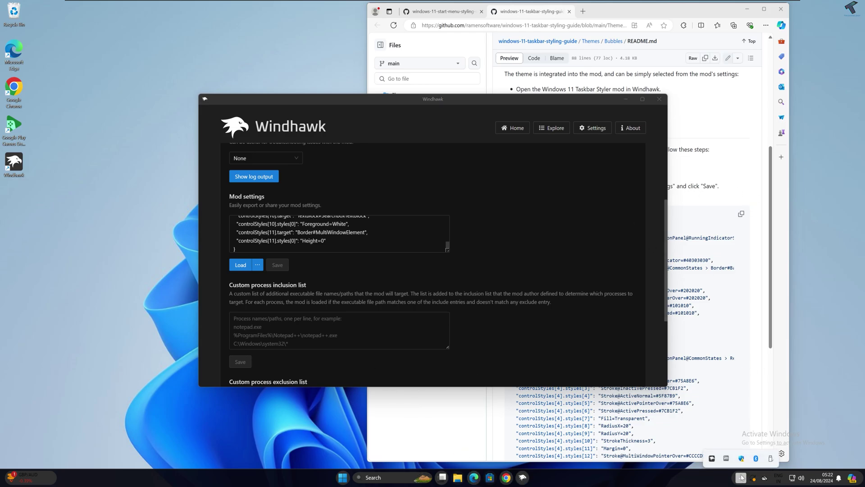
{"action": "right_click", "coordinate": [715, 460]}
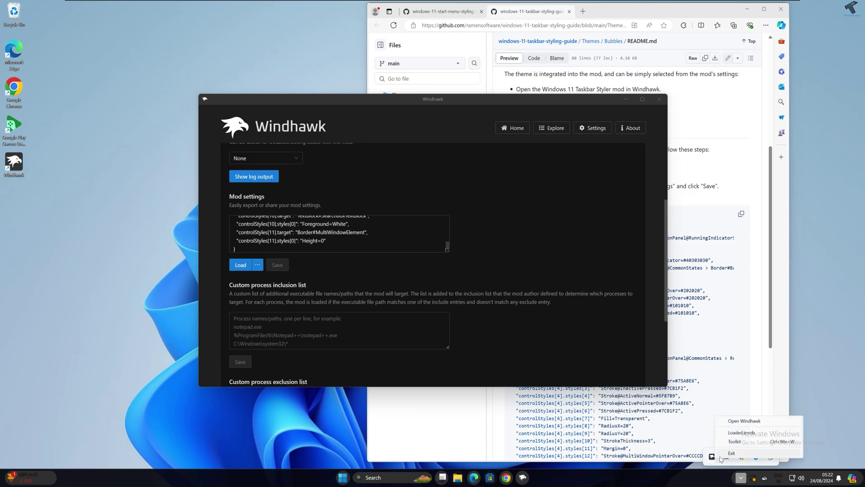
{"action": "left_click", "coordinate": [732, 453]}
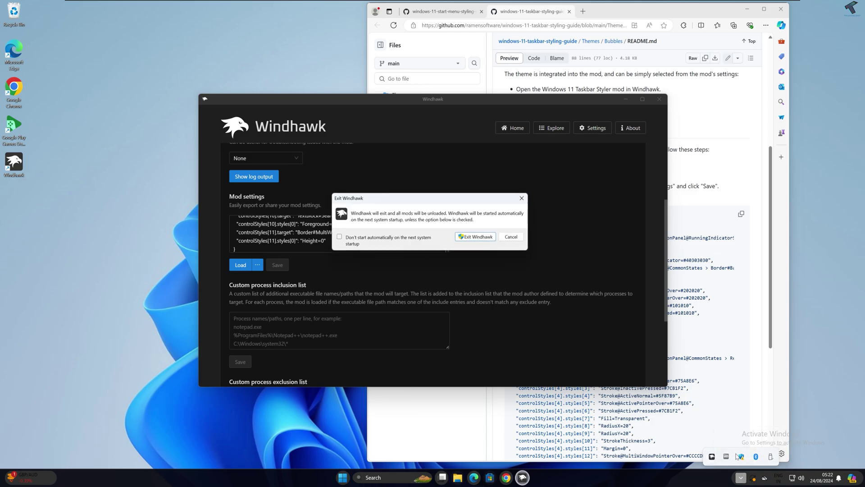
{"action": "left_click", "coordinate": [474, 239]}
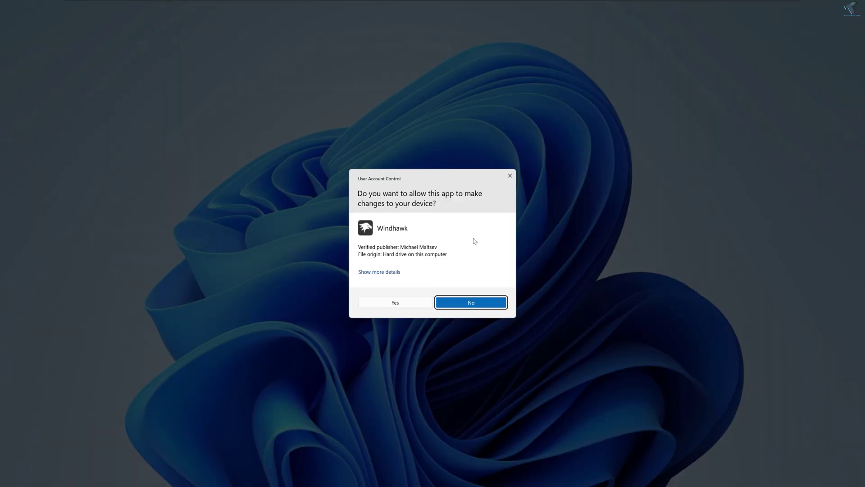
{"action": "left_click", "coordinate": [412, 305]}
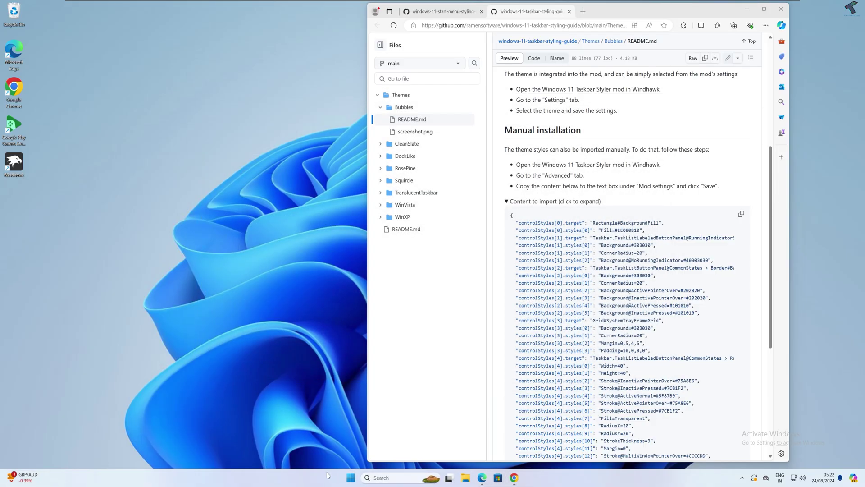